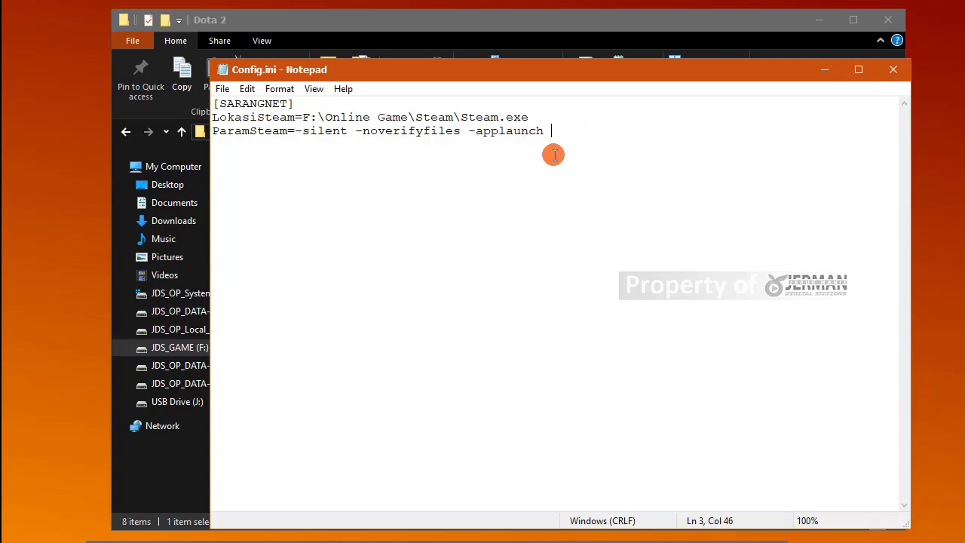
Step: Append the app ID 570 after -applaunch on Config.ini's ParamSteam line
{"action": "left_click", "coordinate": [581, 535]}
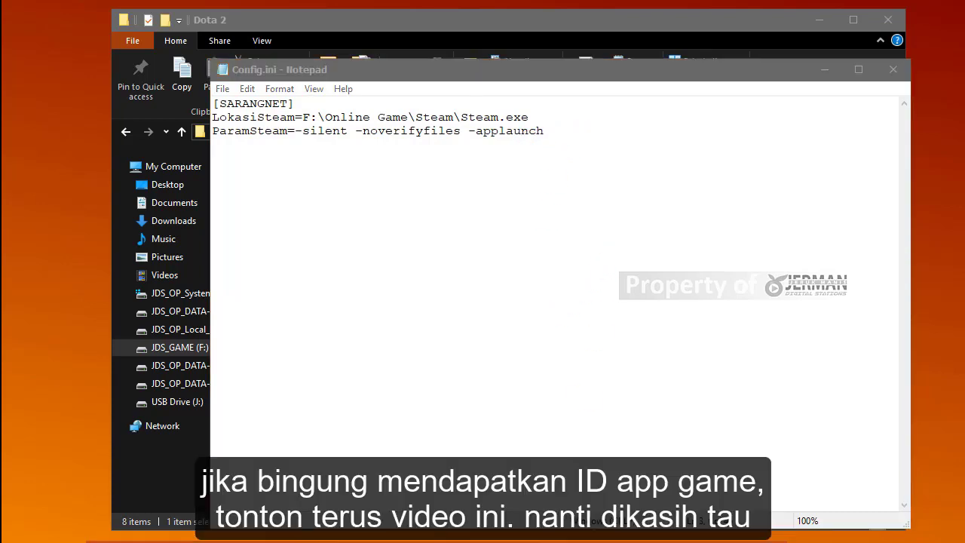
{"action": "left_click", "coordinate": [578, 130]}
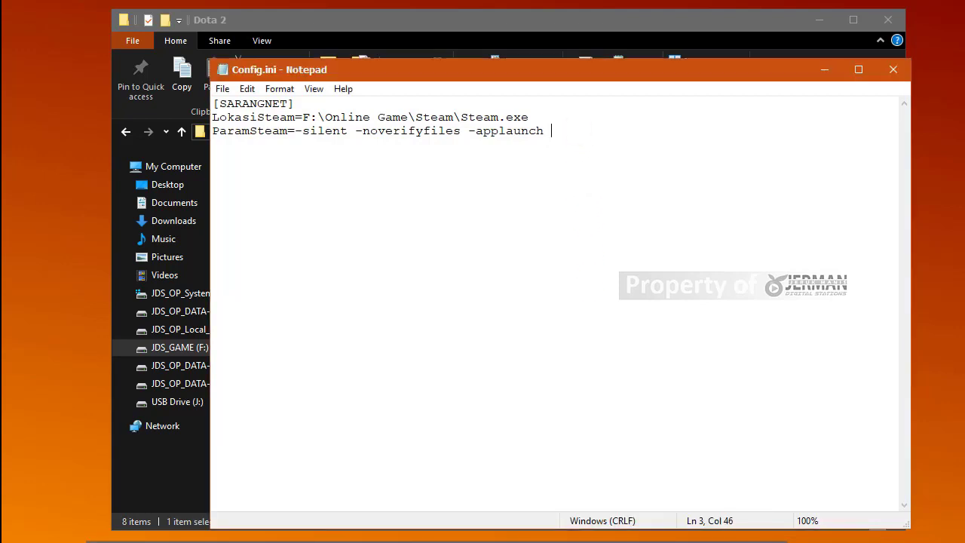
{"action": "type", "text": "570"}
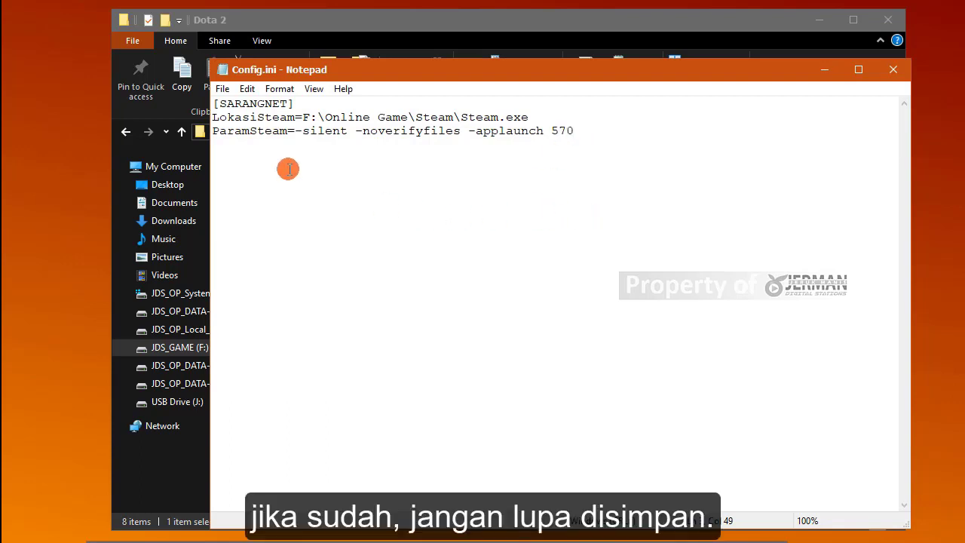
Step: Save the edited Config.ini from the File menu
{"action": "left_click", "coordinate": [222, 89]}
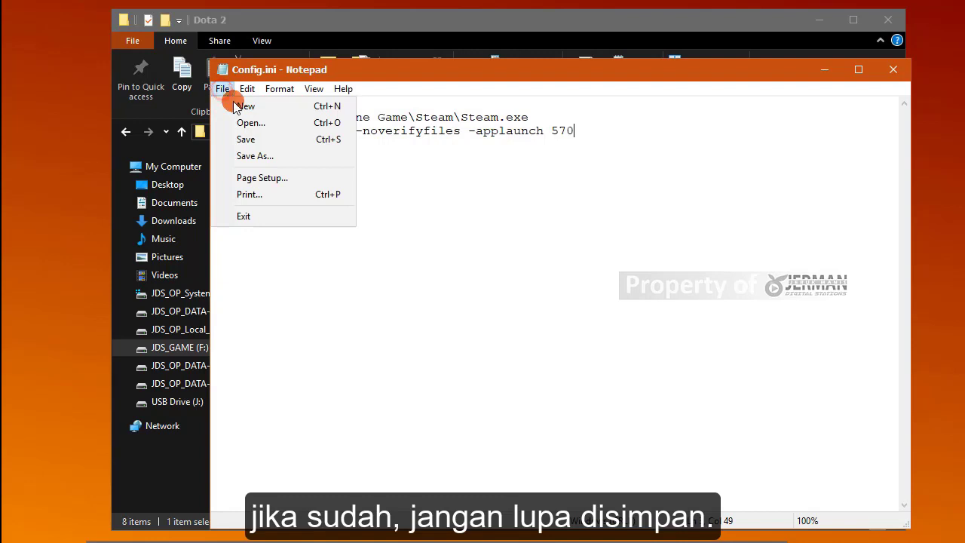
{"action": "left_click", "coordinate": [248, 141]}
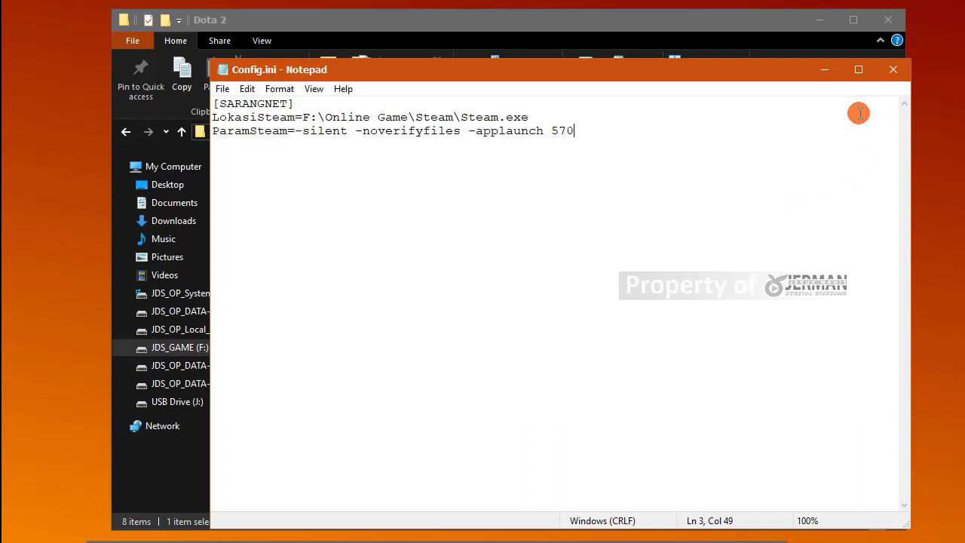
{"action": "left_click", "coordinate": [226, 89]}
{"action": "left_click", "coordinate": [243, 136]}
Step: Close Config.ini, hide the Dota 2 folder, and launch Steam Launcher.exe from its folder
{"action": "left_click", "coordinate": [891, 69]}
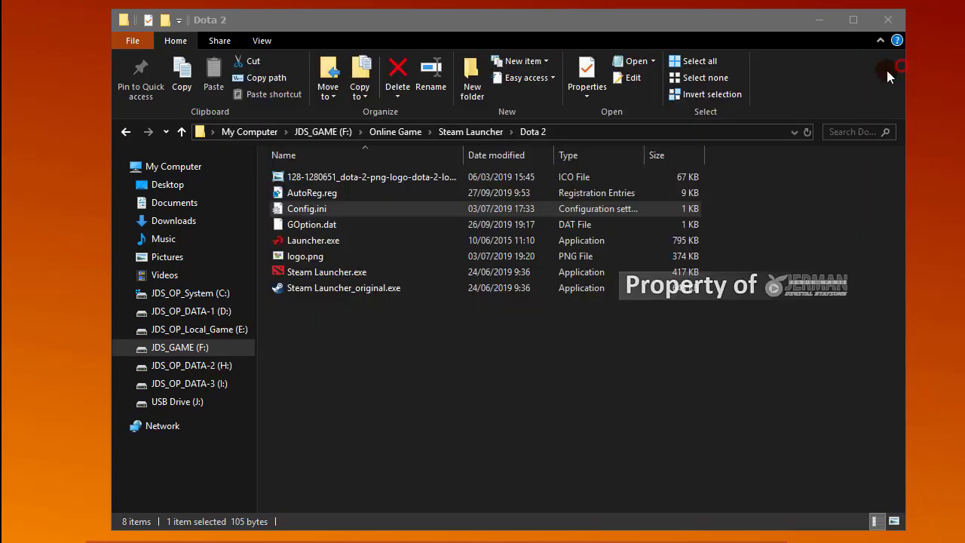
{"action": "left_click", "coordinate": [815, 21]}
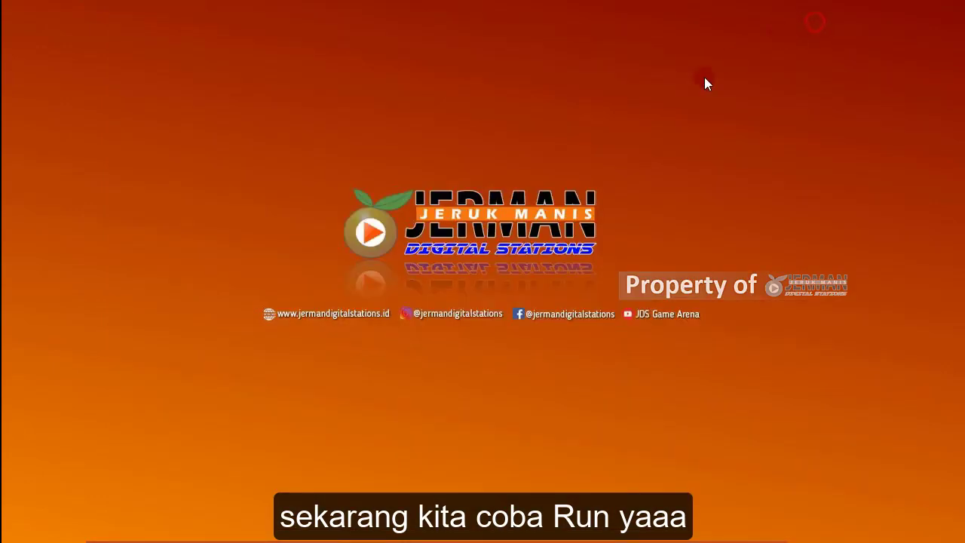
{"action": "mouse_move", "coordinate": [274, 539]}
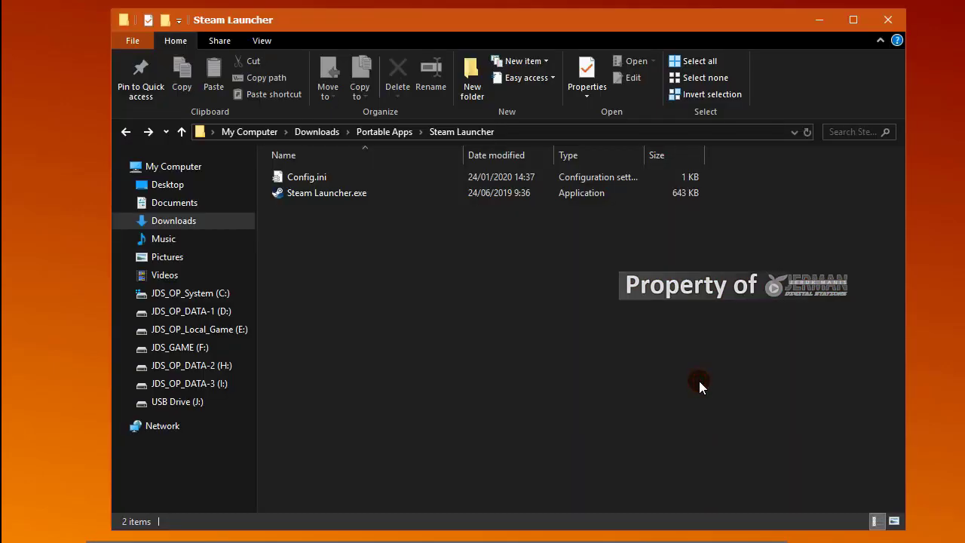
{"action": "left_click", "coordinate": [350, 195]}
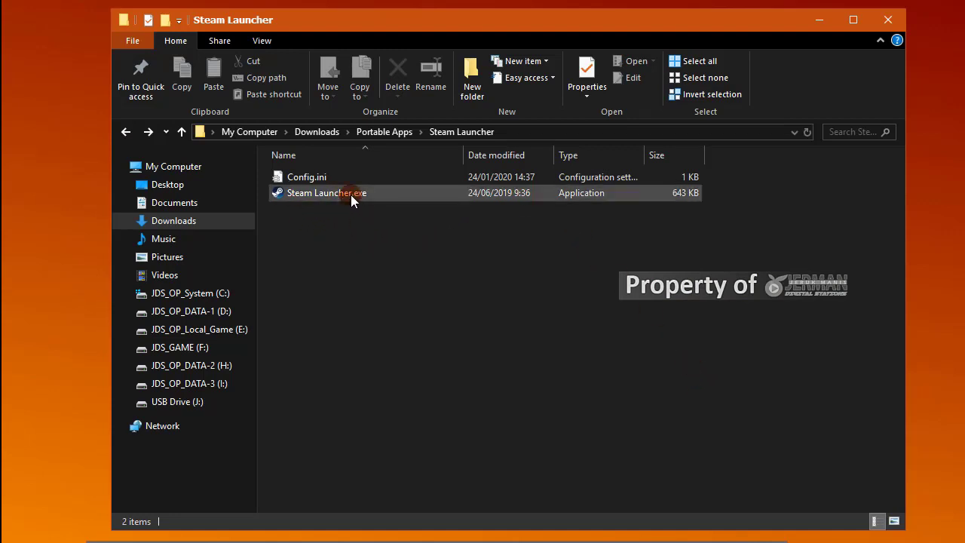
{"action": "double_click", "coordinate": [329, 196]}
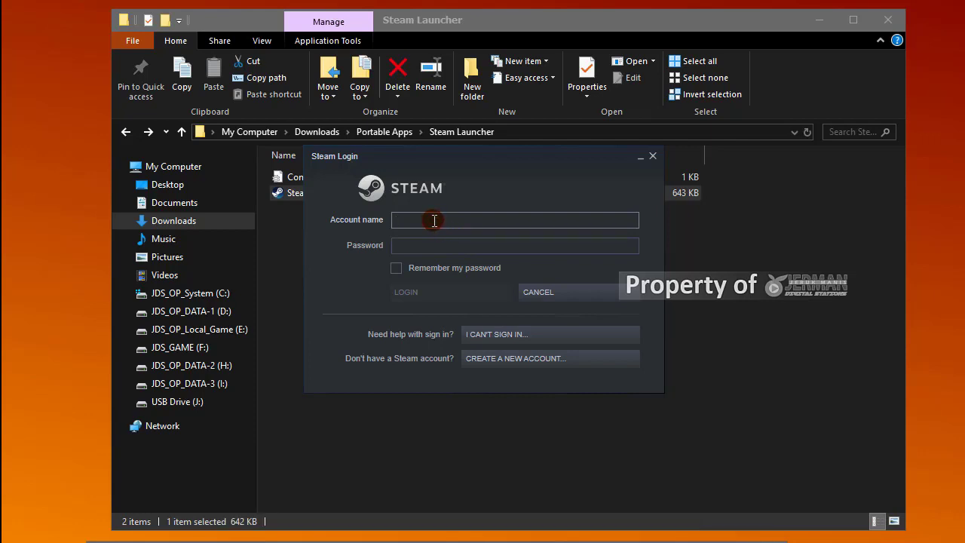
Step: Sign in to Steam by entering the account name and password in the login dialog
{"action": "type", "text": "blued"}
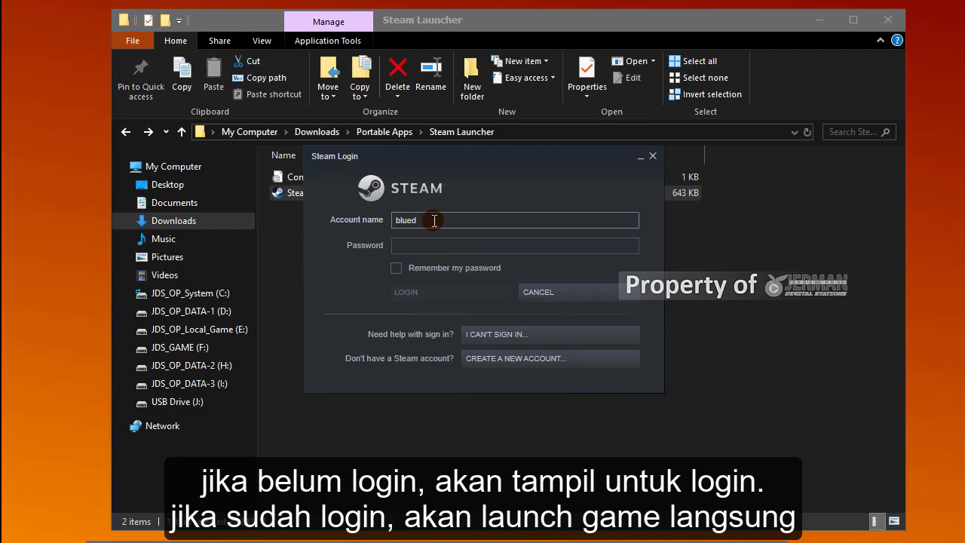
{"action": "key", "text": "BackSpace"}
{"action": "key", "text": "BackSpace"}
{"action": "key", "text": "BackSpace"}
{"action": "key", "text": "BackSpace"}
{"action": "key", "text": "BackSpace"}
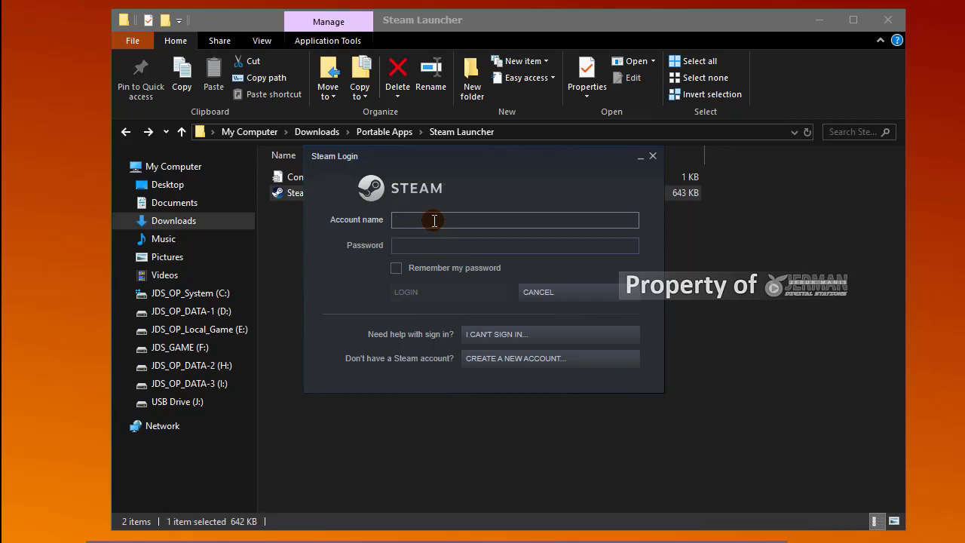
{"action": "type", "text": "mamalolo21"}
{"action": "key", "text": "Tab"}
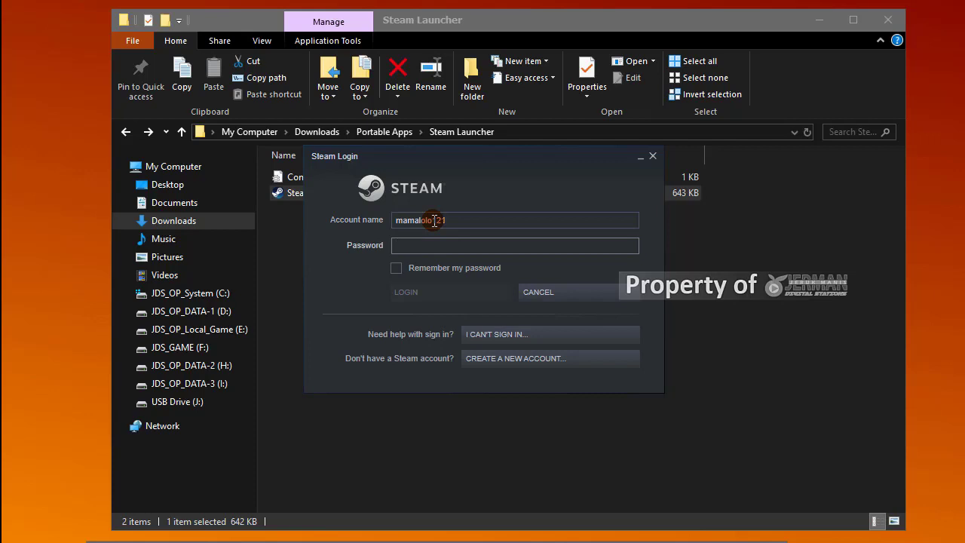
{"action": "type", "text": "•••••••••••••"}
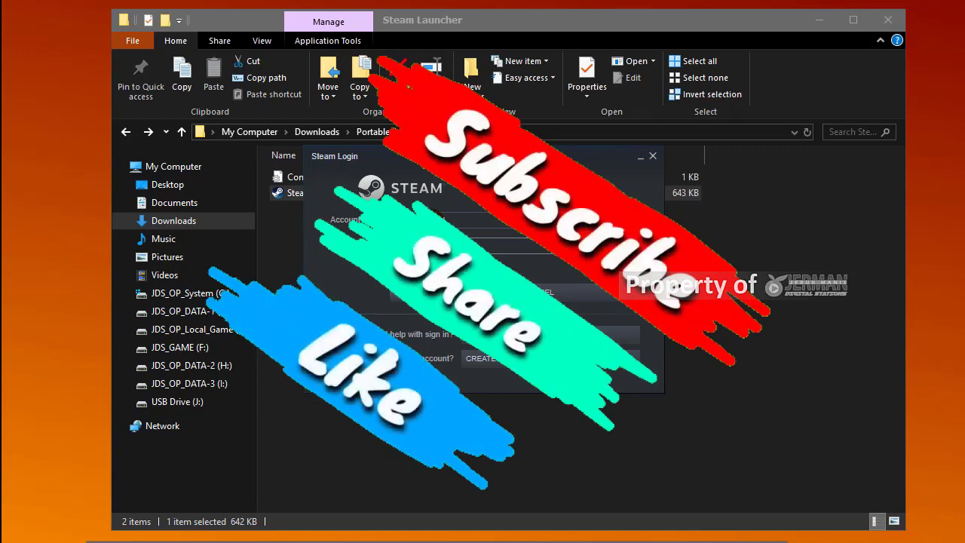
{"action": "key", "text": "Return"}
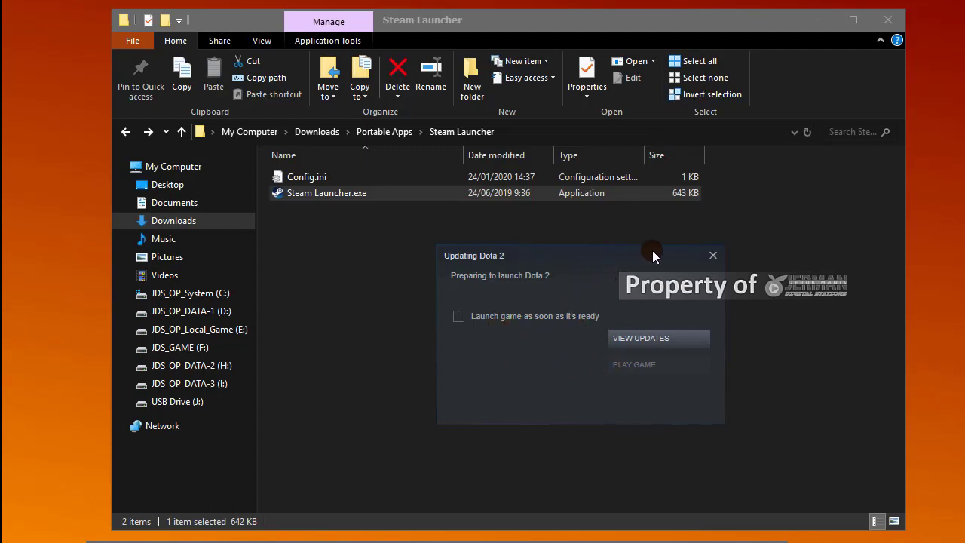
Step: Close the Updating Dota 2 dialog and reopen Config.ini from the Steam Launcher folder
{"action": "left_click", "coordinate": [713, 256]}
{"action": "left_click", "coordinate": [620, 319]}
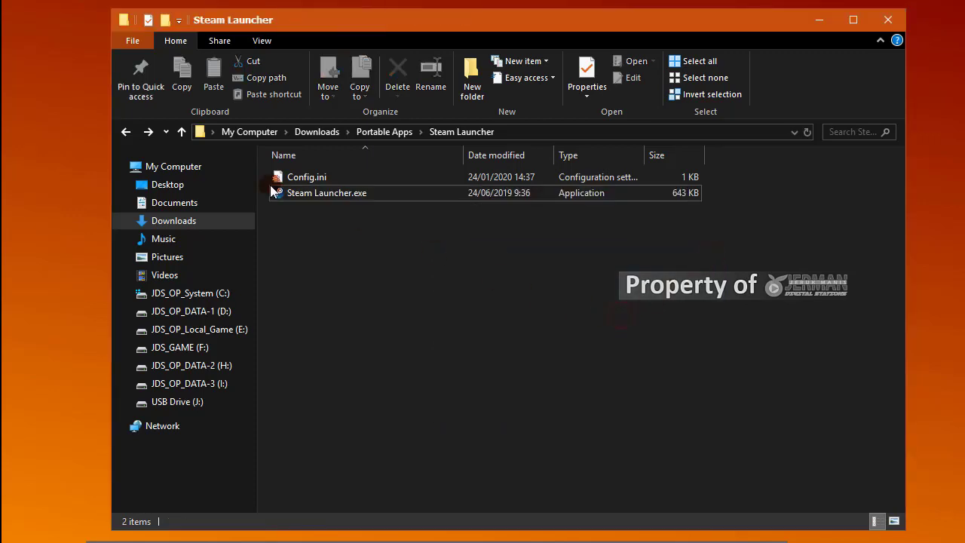
{"action": "double_click", "coordinate": [311, 178]}
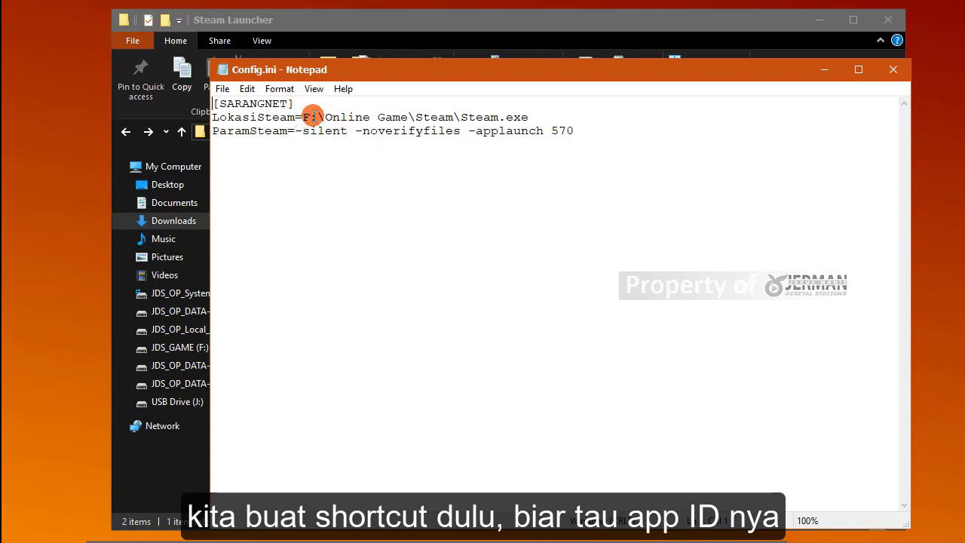
Step: Review Config.ini's LokasiSteam path and the 570 app ID, leaving 570 selected, then minimize Notepad
{"action": "left_click_drag", "start_coordinate": [302, 116], "coordinate": [549, 123]}
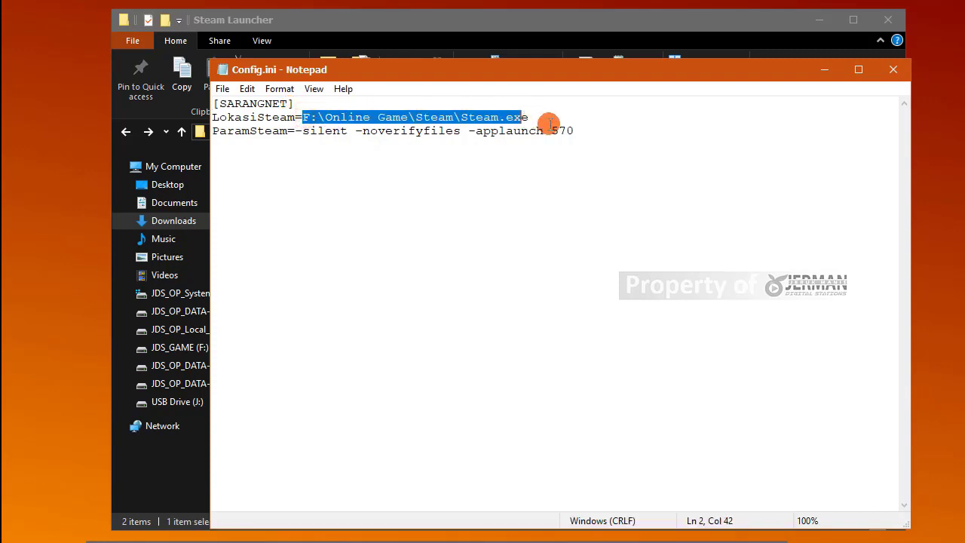
{"action": "left_click", "coordinate": [517, 129]}
{"action": "left_click", "coordinate": [472, 166]}
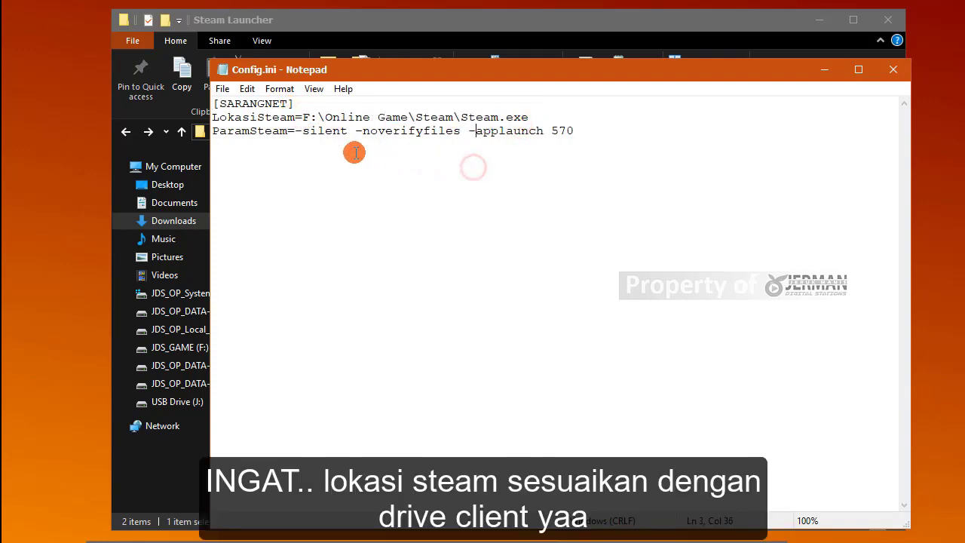
{"action": "double_click", "coordinate": [561, 130]}
{"action": "left_click", "coordinate": [558, 131]}
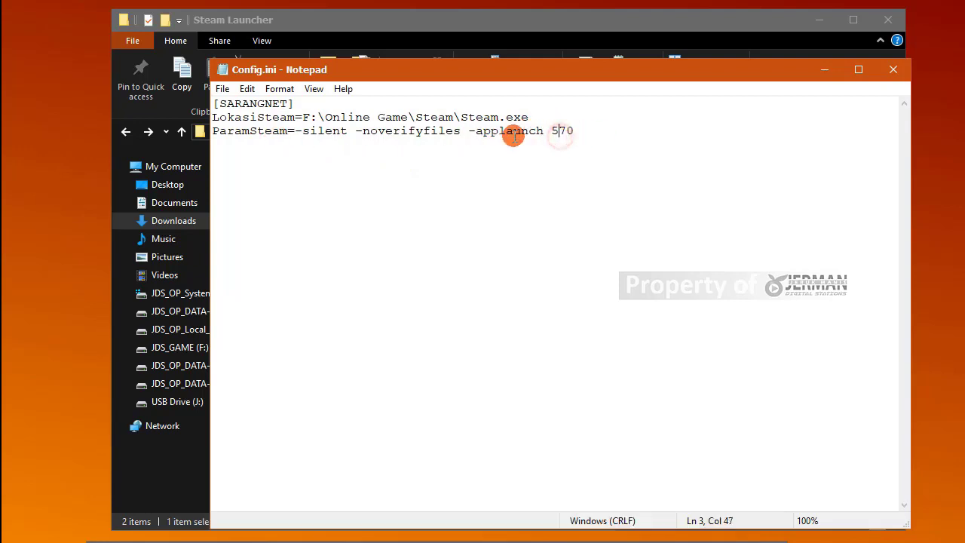
{"action": "left_click_drag", "start_coordinate": [552, 131], "coordinate": [592, 132]}
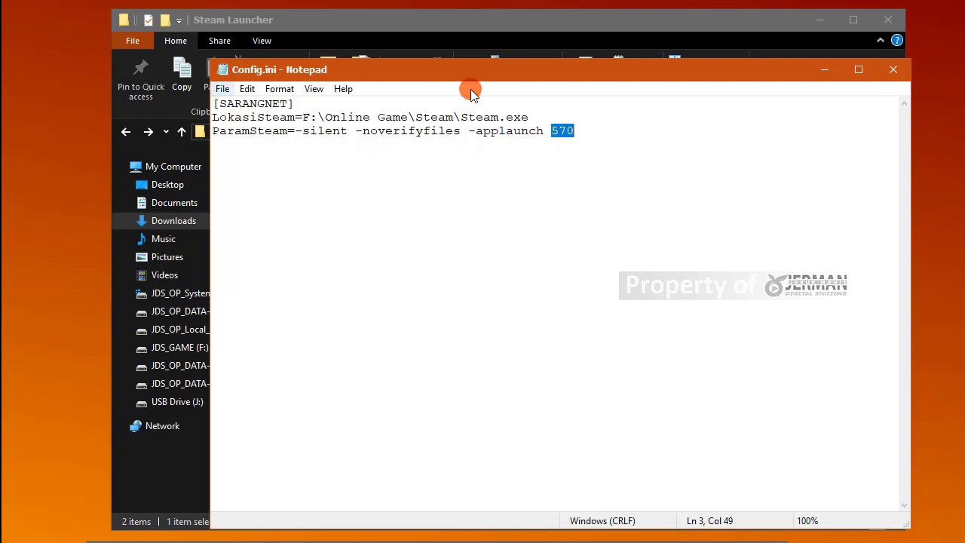
{"action": "left_click", "coordinate": [820, 71]}
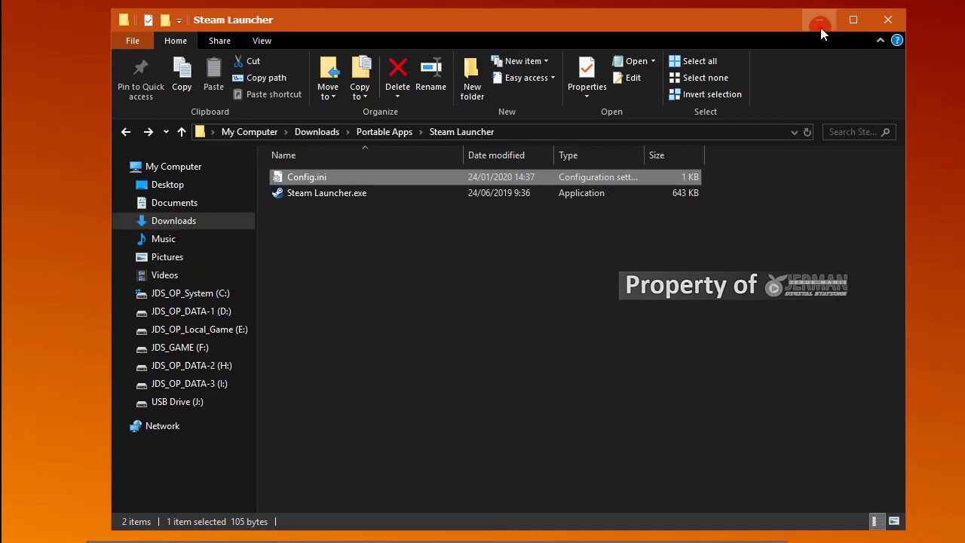
Step: Add a Paladins desktop shortcut from the Steam library, then minimize Steam
{"action": "left_click", "coordinate": [820, 26]}
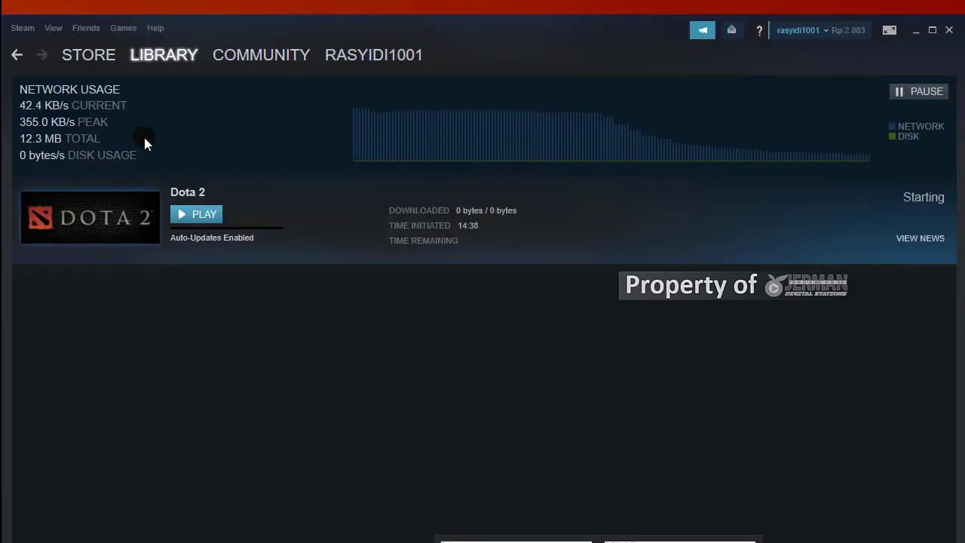
{"action": "left_click", "coordinate": [154, 72]}
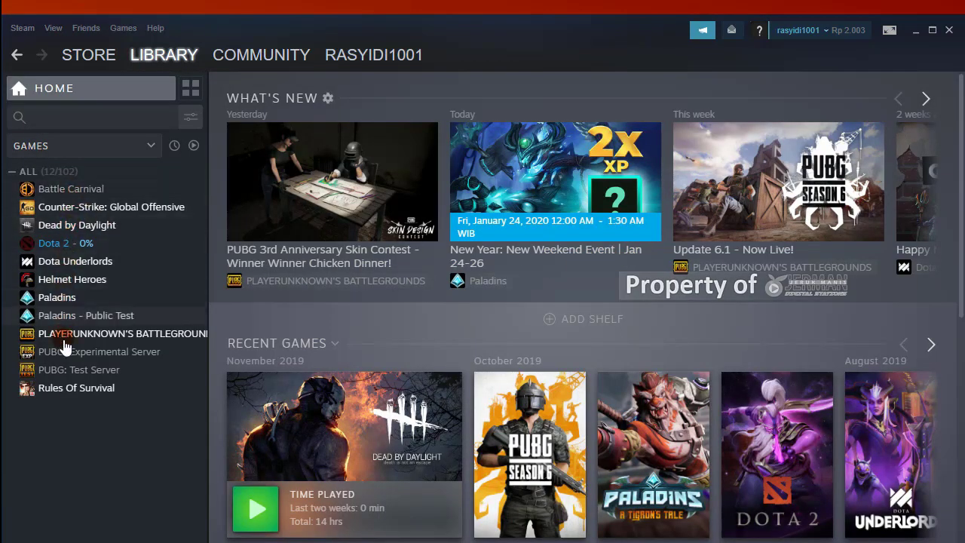
{"action": "right_click", "coordinate": [67, 300]}
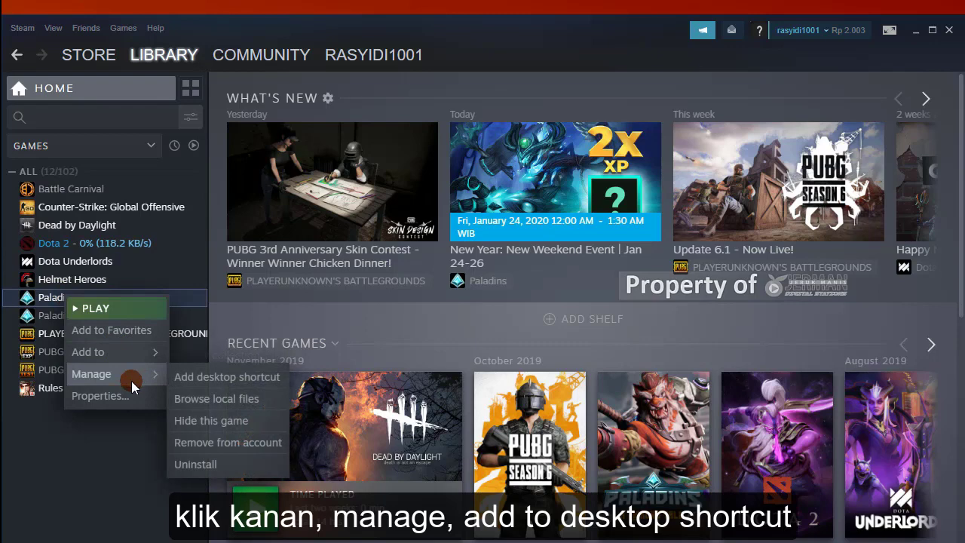
{"action": "left_click", "coordinate": [223, 380]}
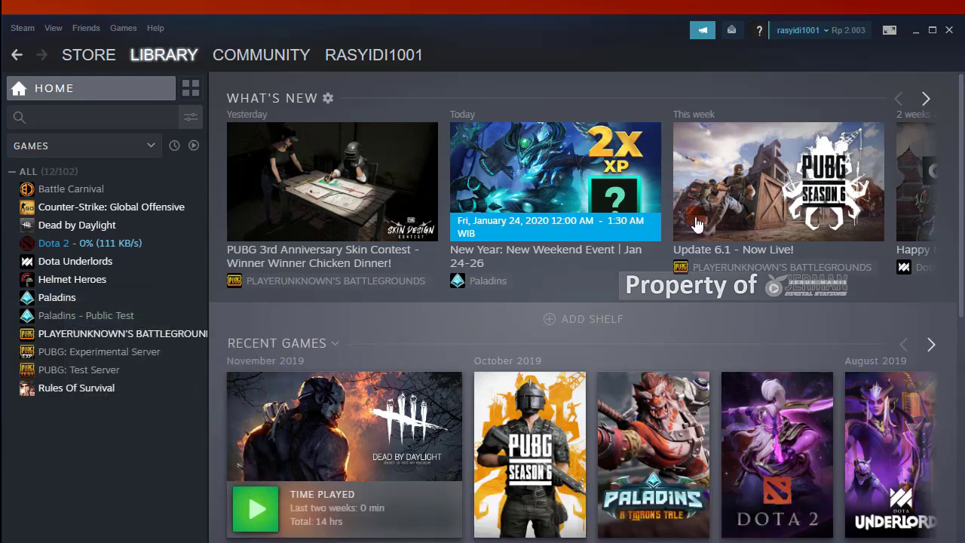
{"action": "left_click", "coordinate": [914, 31]}
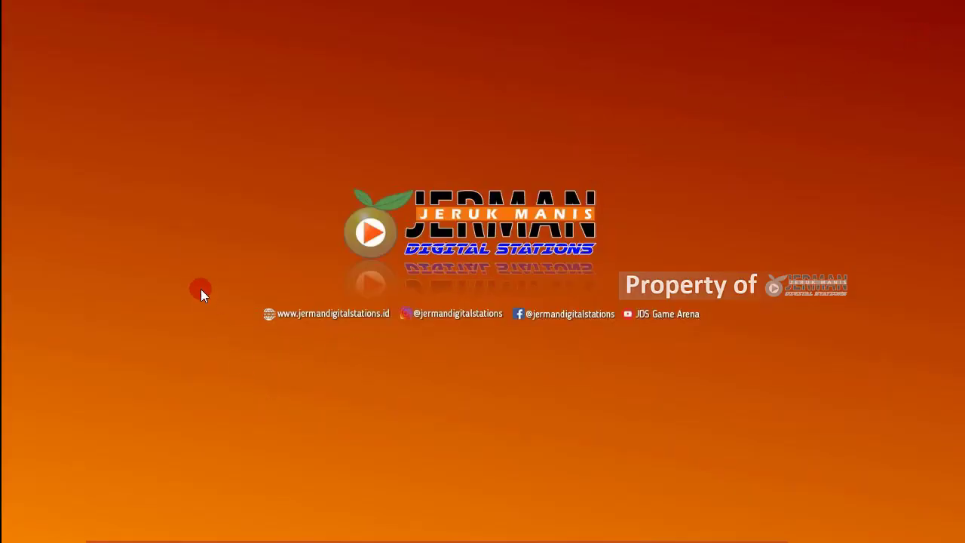
Step: Make the desktop icons visible from the desktop's View options
{"action": "right_click", "coordinate": [230, 148]}
{"action": "mouse_move", "coordinate": [411, 156]}
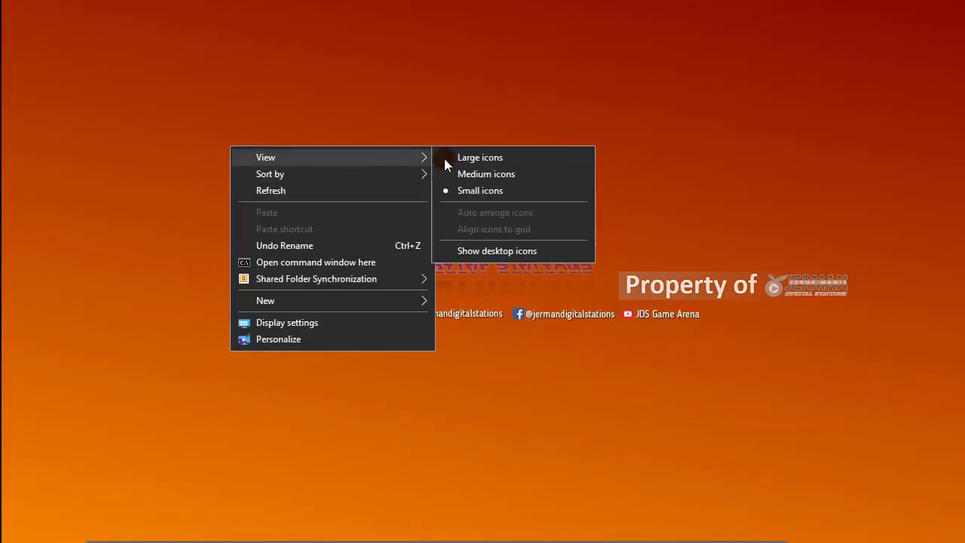
{"action": "left_click", "coordinate": [497, 250]}
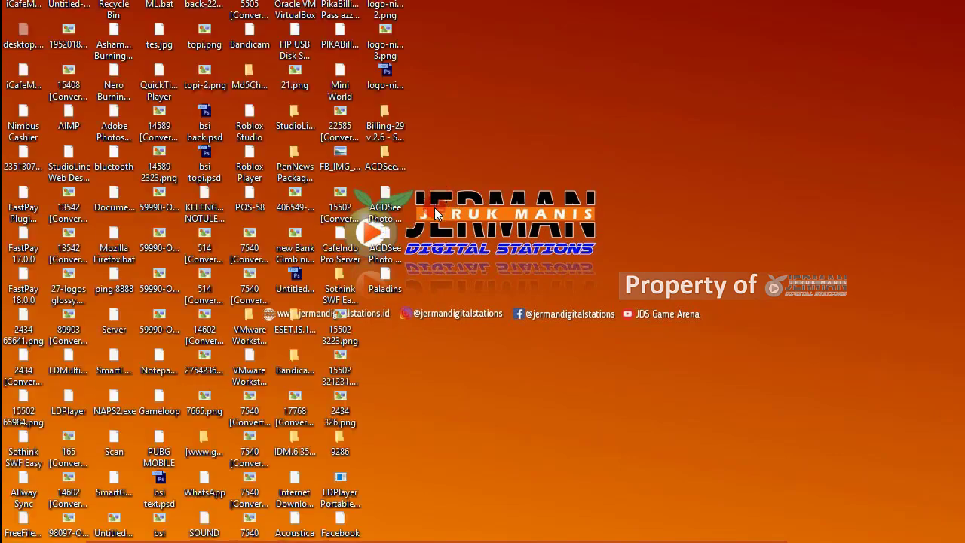
Step: Copy the Paladins app ID 444090 from the shortcut's Properties URL, then close the dialog
{"action": "right_click", "coordinate": [383, 285]}
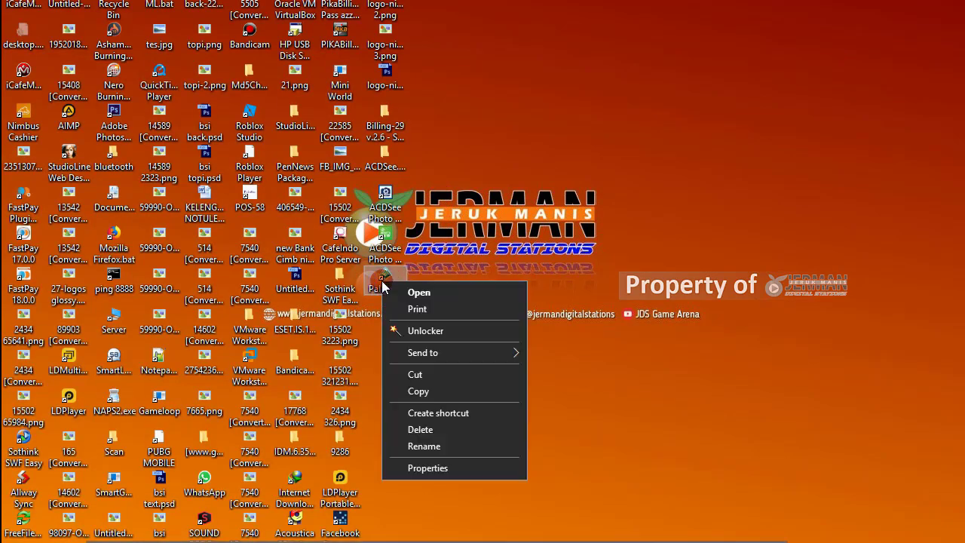
{"action": "left_click", "coordinate": [431, 468]}
{"action": "left_click", "coordinate": [536, 355]}
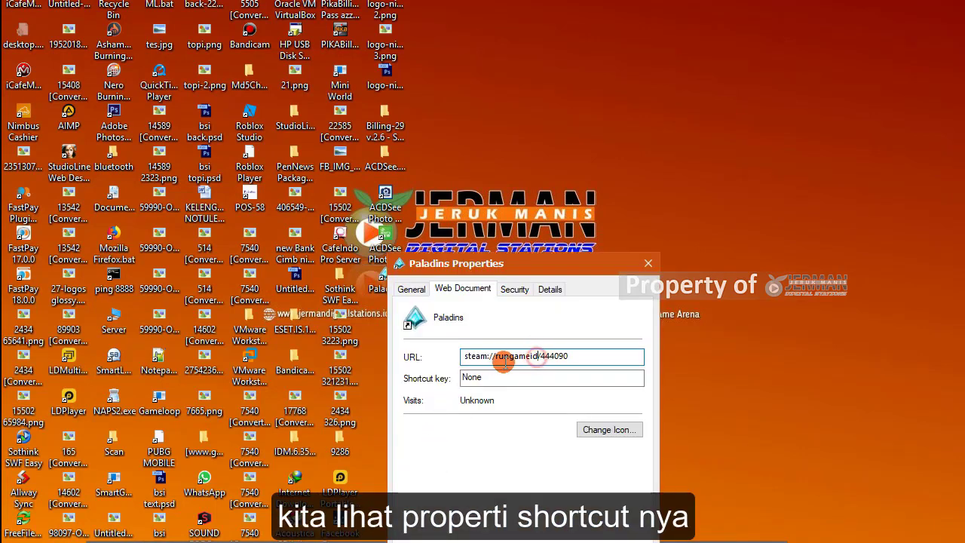
{"action": "left_click_drag", "start_coordinate": [538, 355], "coordinate": [561, 355]}
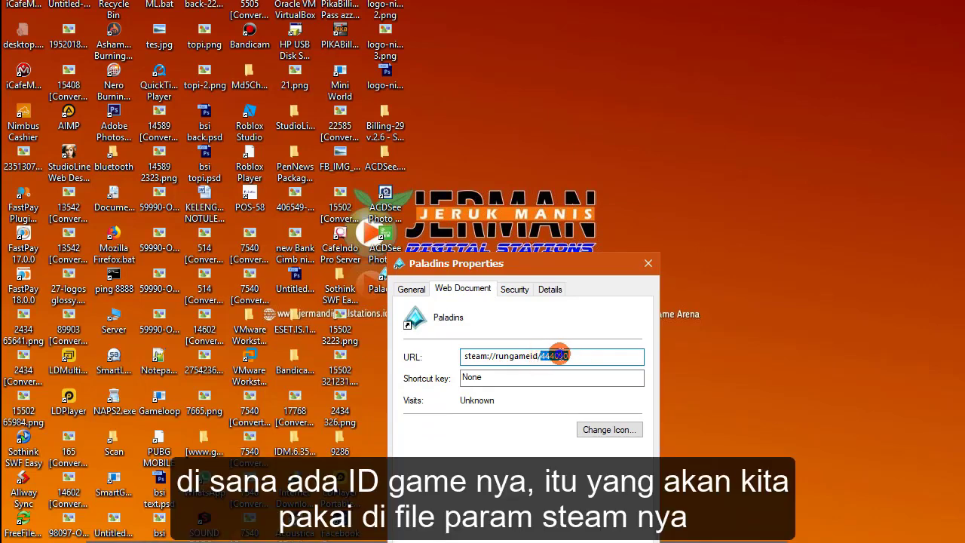
{"action": "right_click", "coordinate": [559, 354]}
{"action": "left_click", "coordinate": [590, 401]}
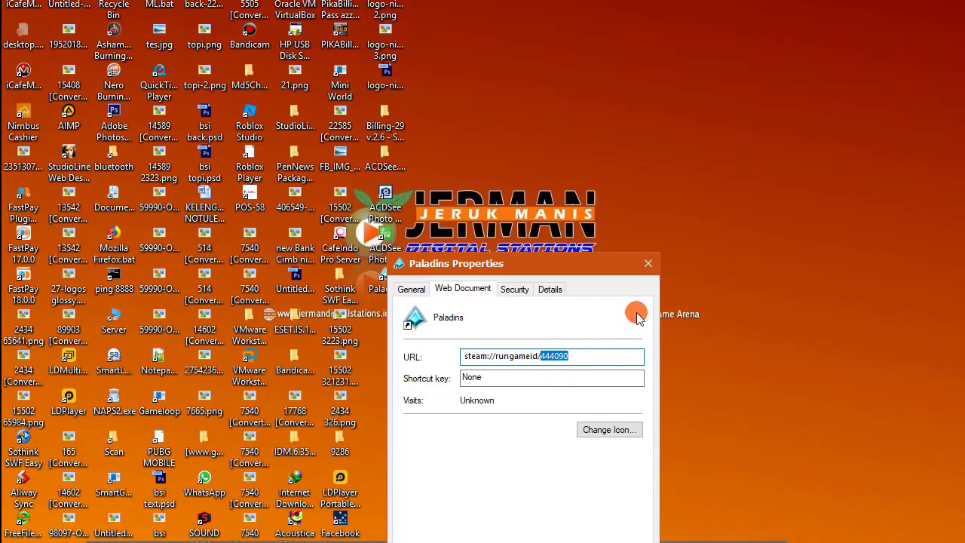
{"action": "left_click", "coordinate": [648, 264]}
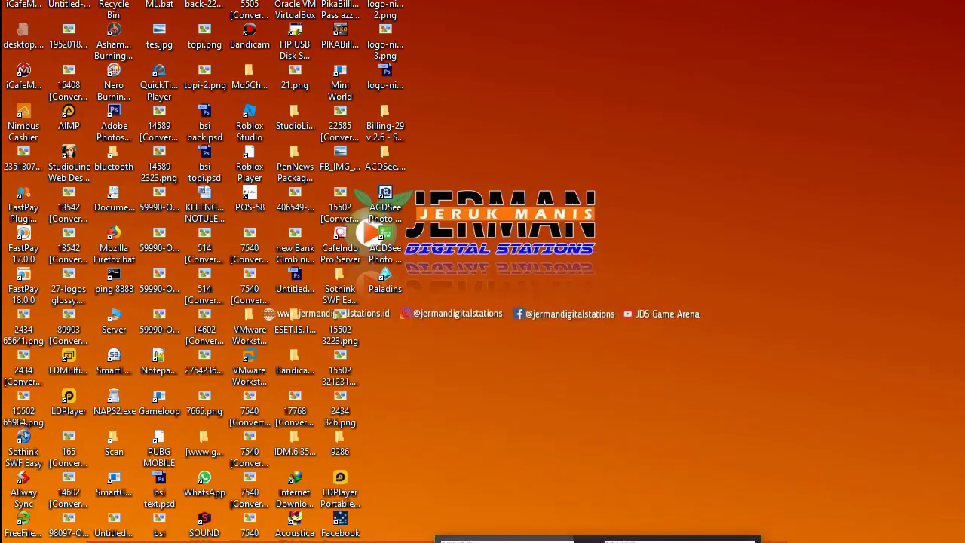
Step: Replace 570 with the pasted ID 444090 in Config.ini, save, and close Notepad
{"action": "key", "text": "alt+Tab"}
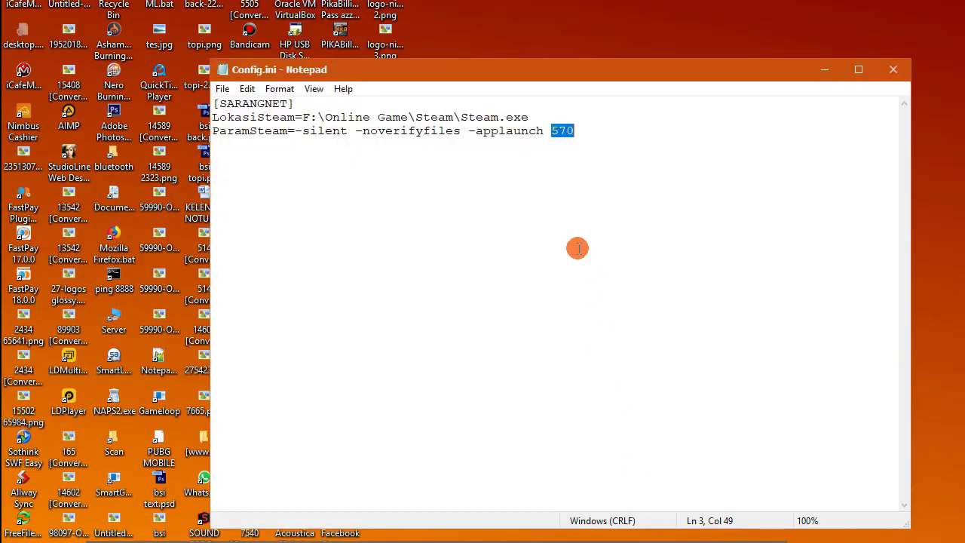
{"action": "right_click", "coordinate": [563, 131]}
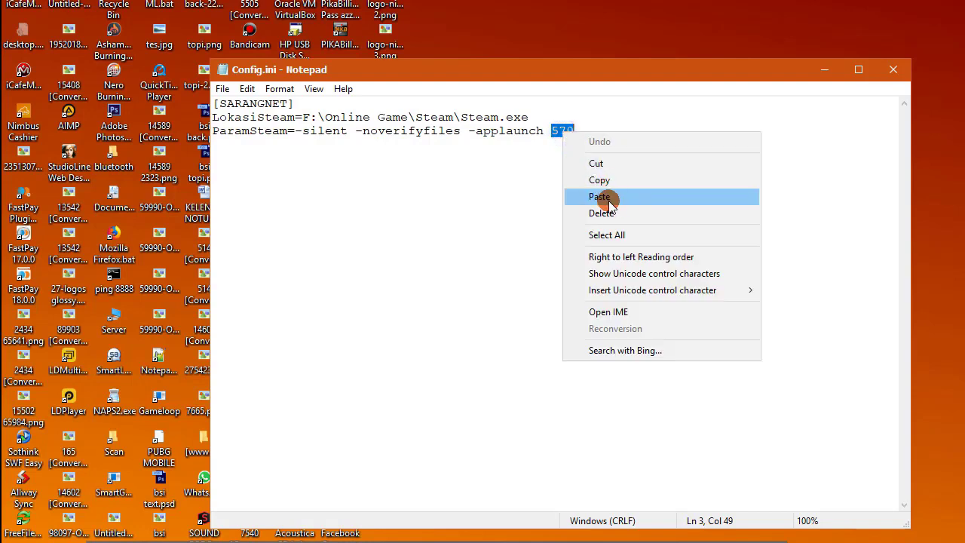
{"action": "left_click", "coordinate": [610, 194]}
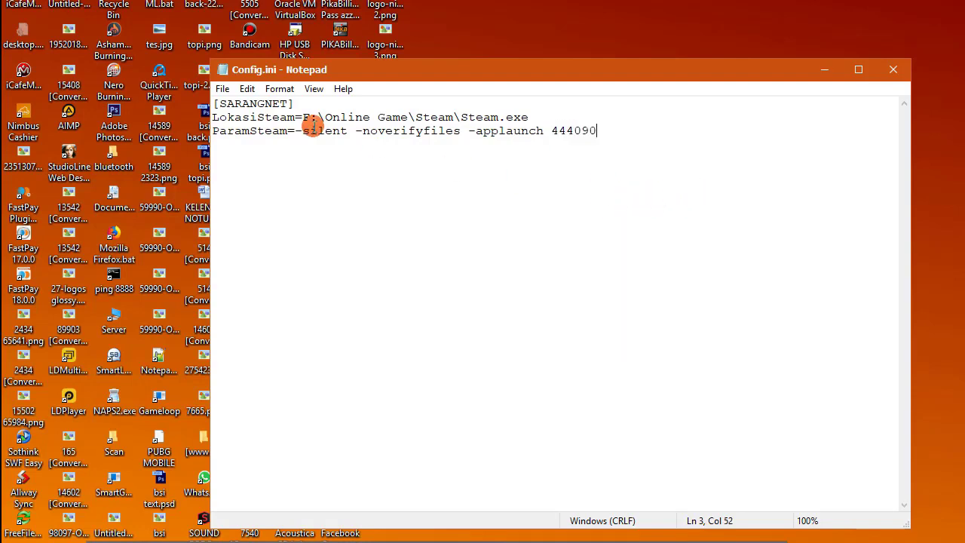
{"action": "left_click", "coordinate": [222, 88]}
{"action": "left_click", "coordinate": [243, 139]}
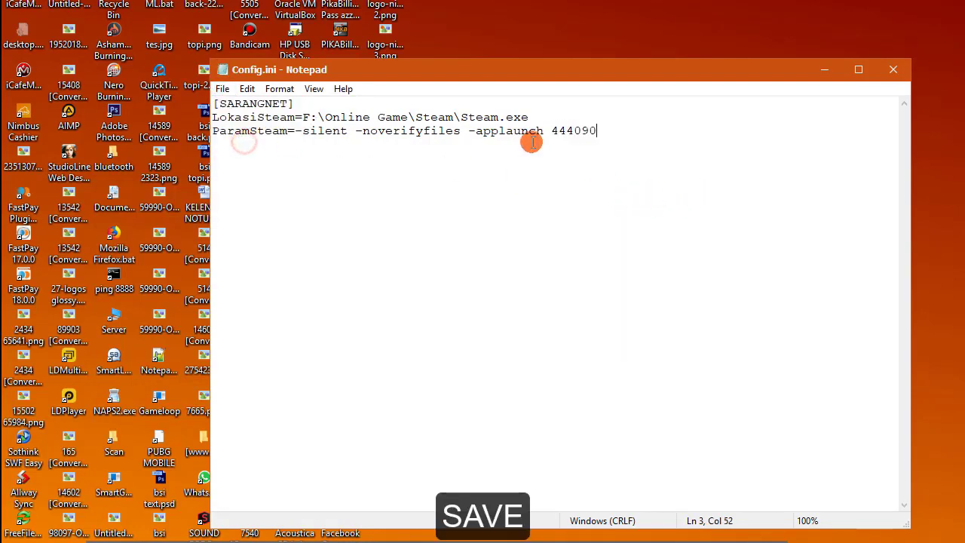
{"action": "left_click", "coordinate": [890, 72]}
Step: Hide the desktop icons, then reopen Config.ini to verify the saved 444090 and close it
{"action": "right_click", "coordinate": [651, 83]}
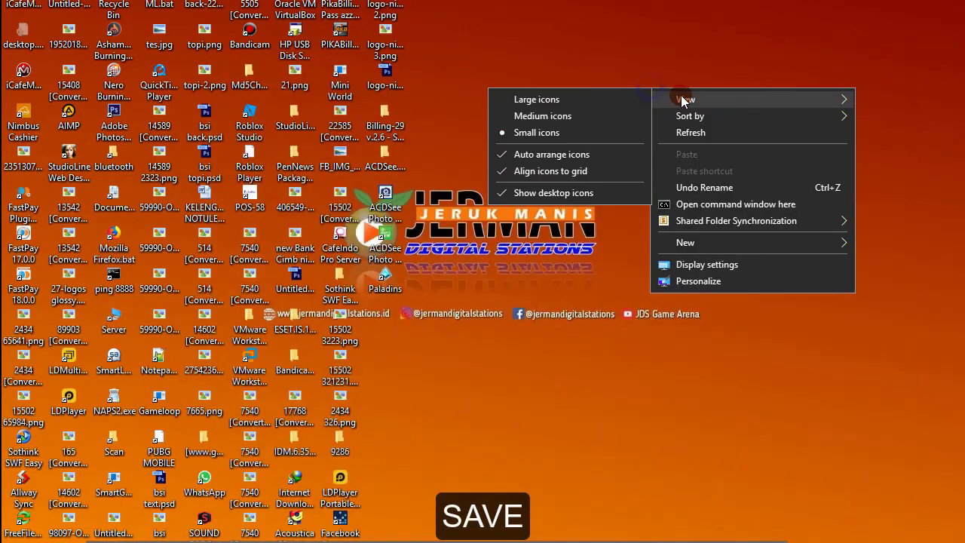
{"action": "left_click", "coordinate": [540, 193]}
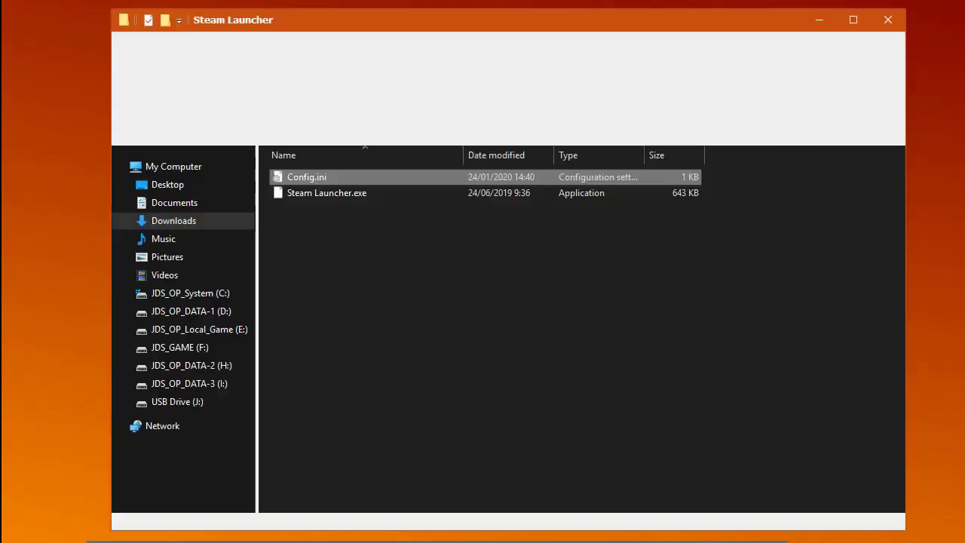
{"action": "left_click", "coordinate": [316, 181]}
{"action": "double_click", "coordinate": [316, 179]}
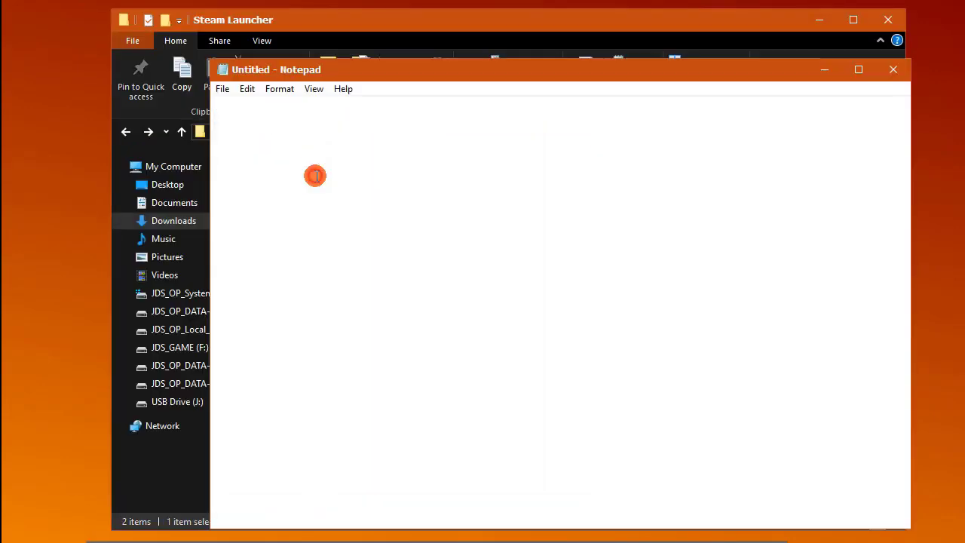
{"action": "left_click", "coordinate": [893, 69]}
{"action": "left_click", "coordinate": [439, 306]}
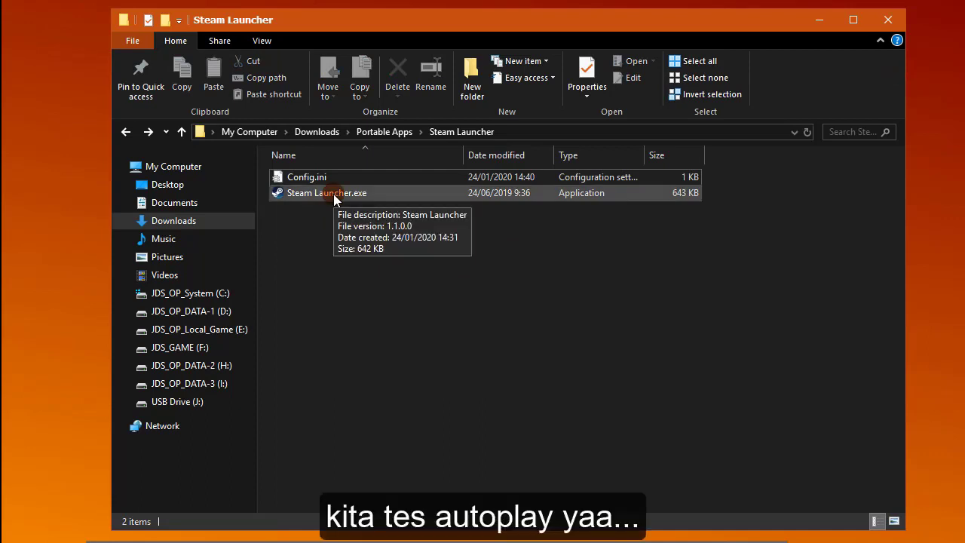
Step: Run Steam Launcher.exe to start Paladins, accept its license agreement, and minimize Explorer
{"action": "double_click", "coordinate": [335, 194]}
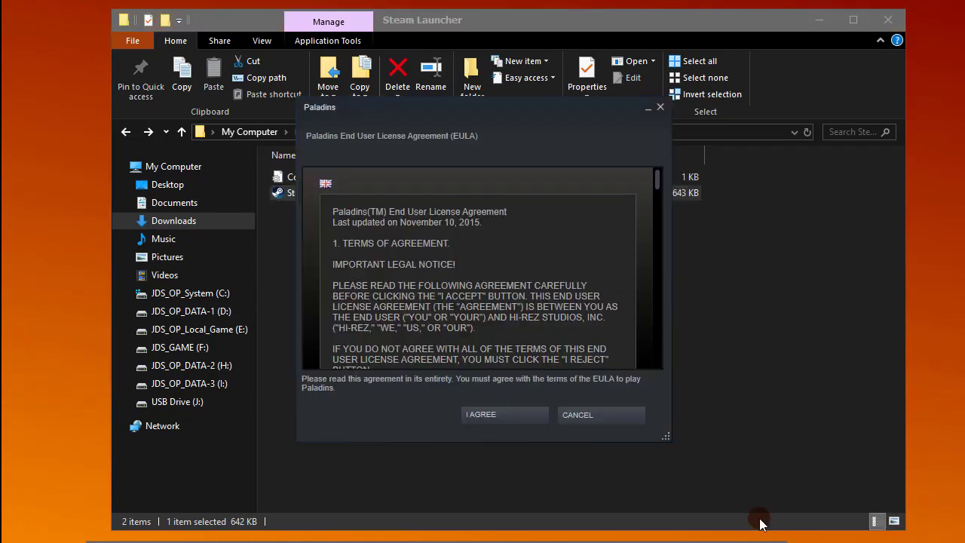
{"action": "left_click", "coordinate": [517, 414]}
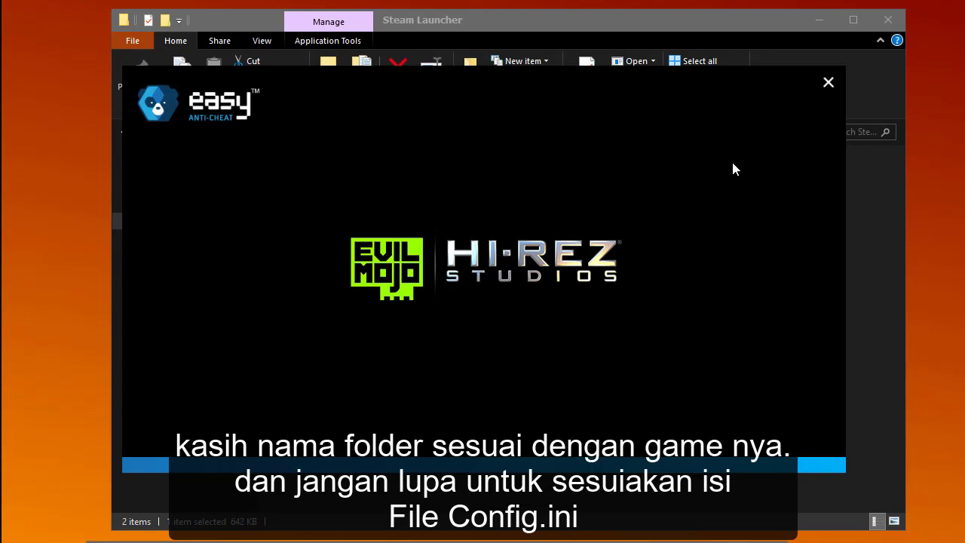
{"action": "left_click", "coordinate": [733, 164]}
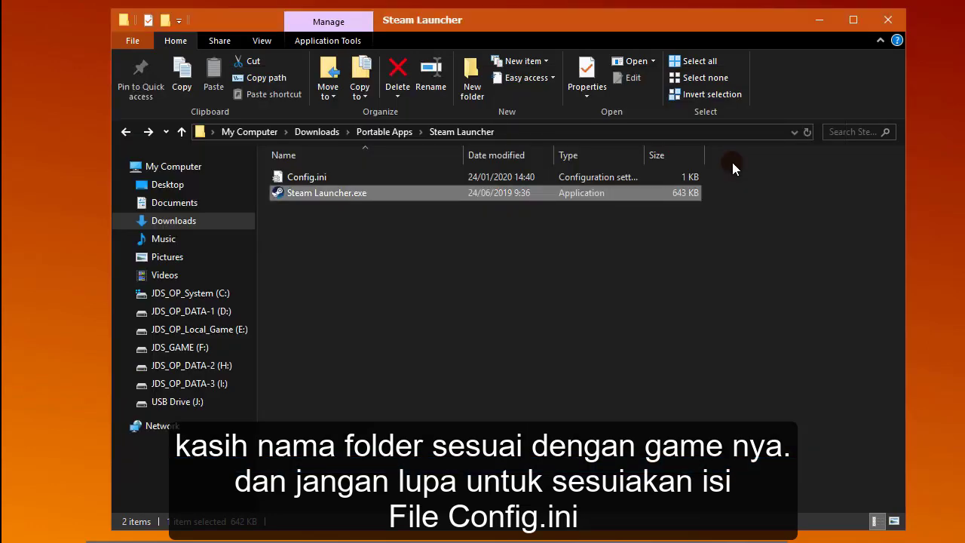
{"action": "left_click", "coordinate": [817, 22]}
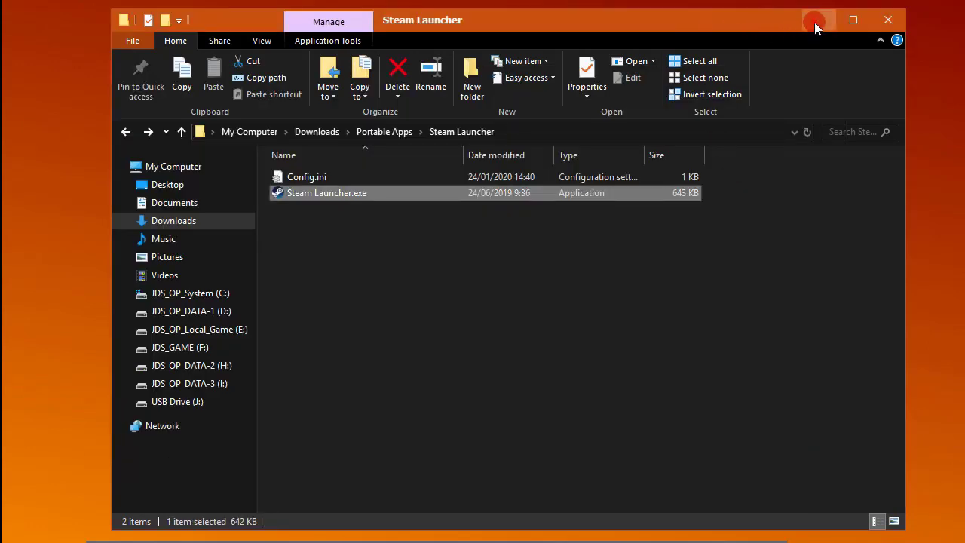